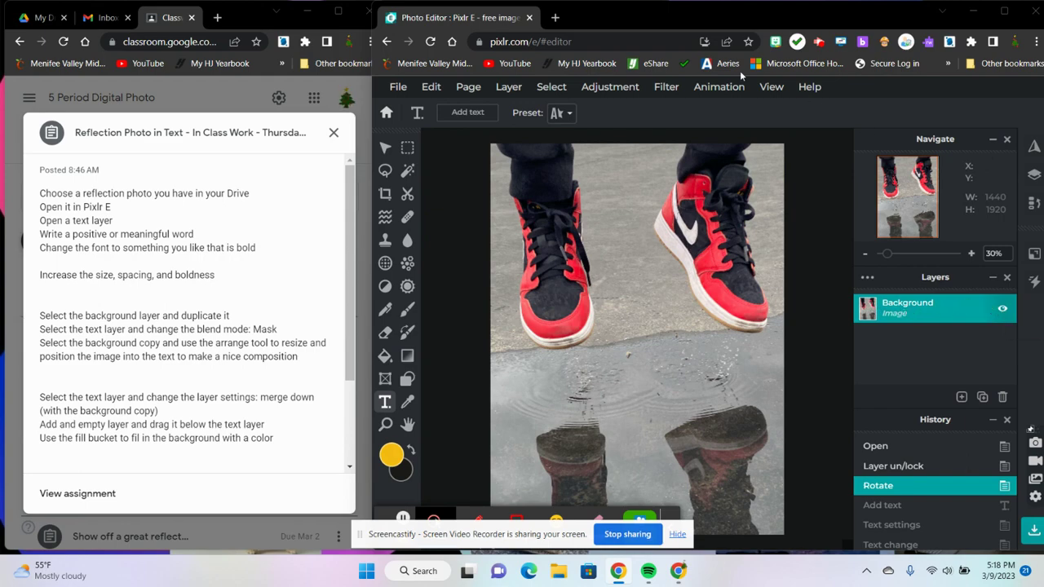
Add a new text layer and replace the placeholder with the word JUMP.
{"action": "left_click", "coordinate": [963, 399]}
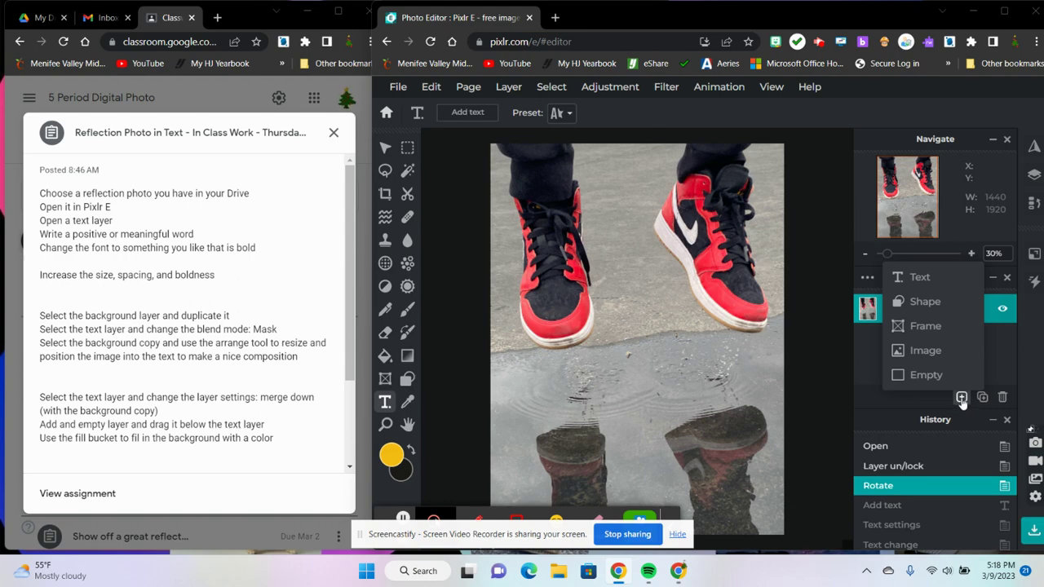
{"action": "left_click", "coordinate": [921, 279]}
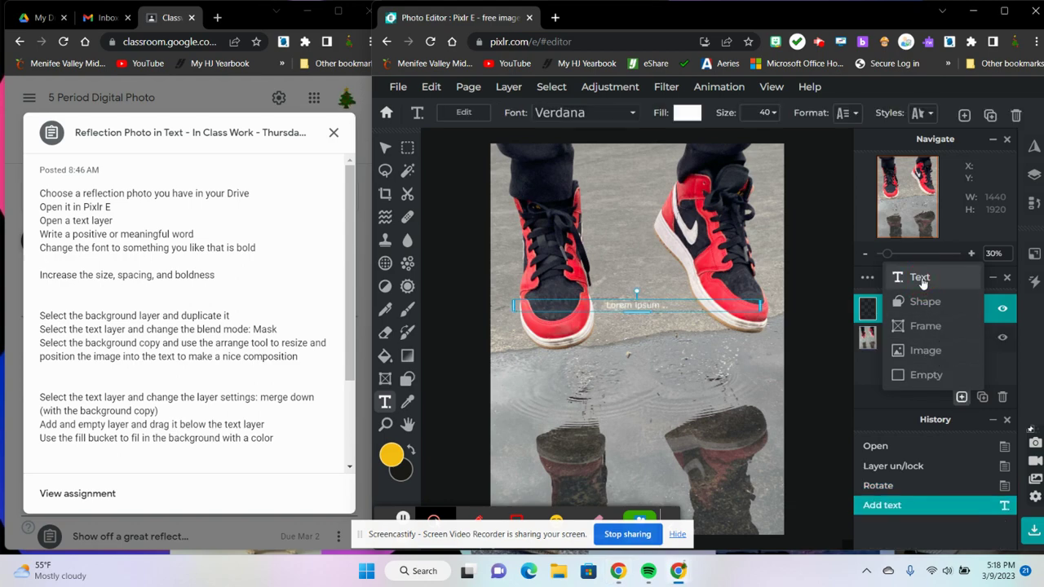
{"action": "left_click_drag", "start_coordinate": [672, 305], "coordinate": [675, 308]}
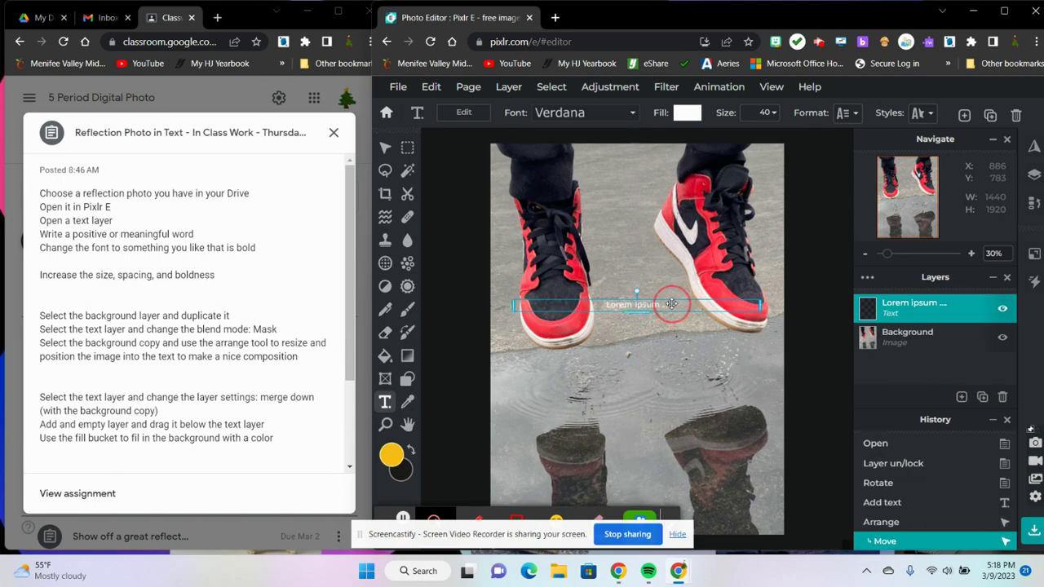
{"action": "type", "text": "JUMP"}
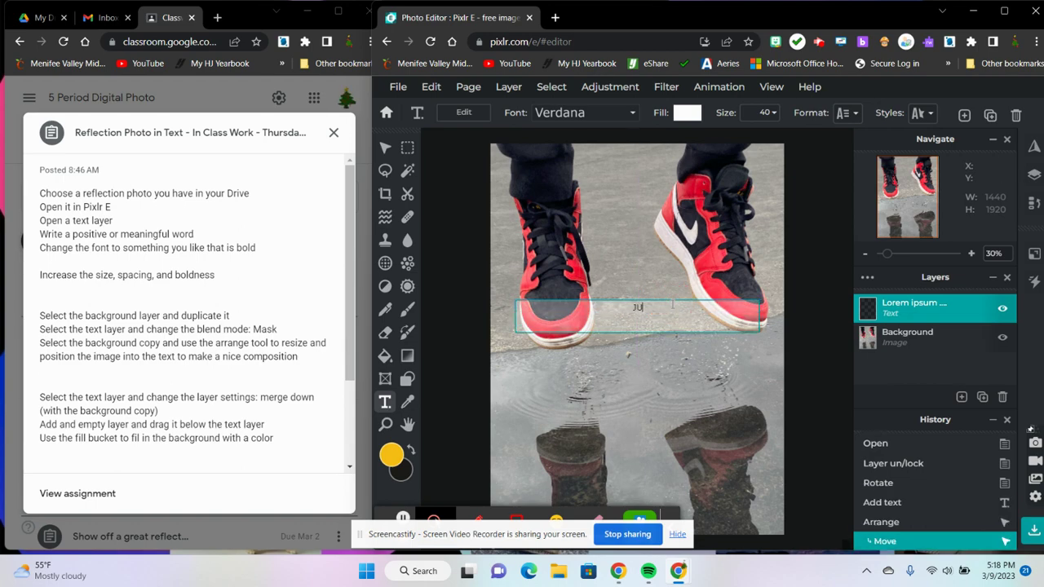
{"action": "left_click", "coordinate": [573, 120]}
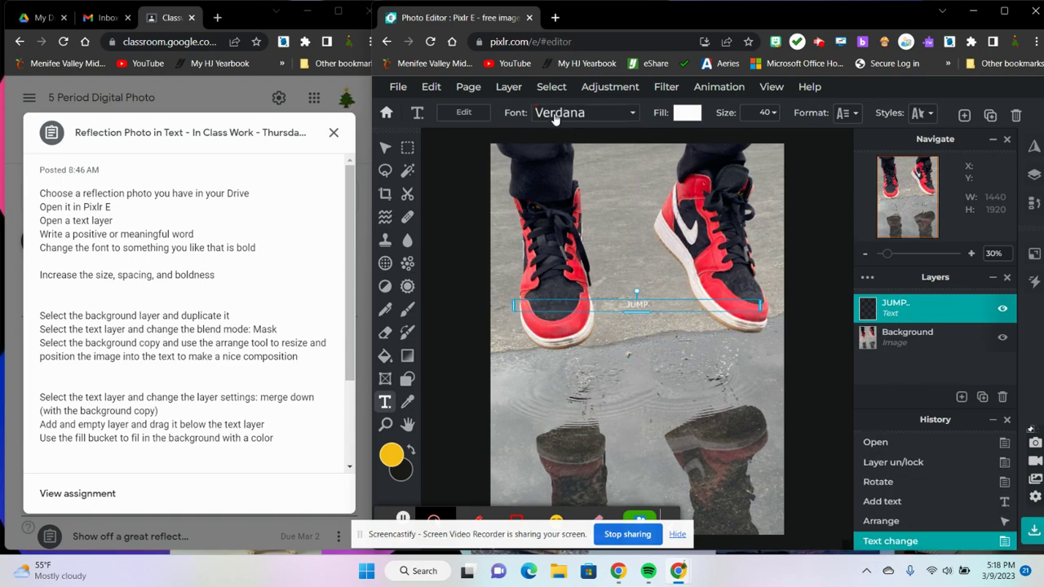
Set the JUMP text to the BEORNHEARD font at size 750.
{"action": "left_click", "coordinate": [631, 115]}
{"action": "left_click", "coordinate": [583, 377]}
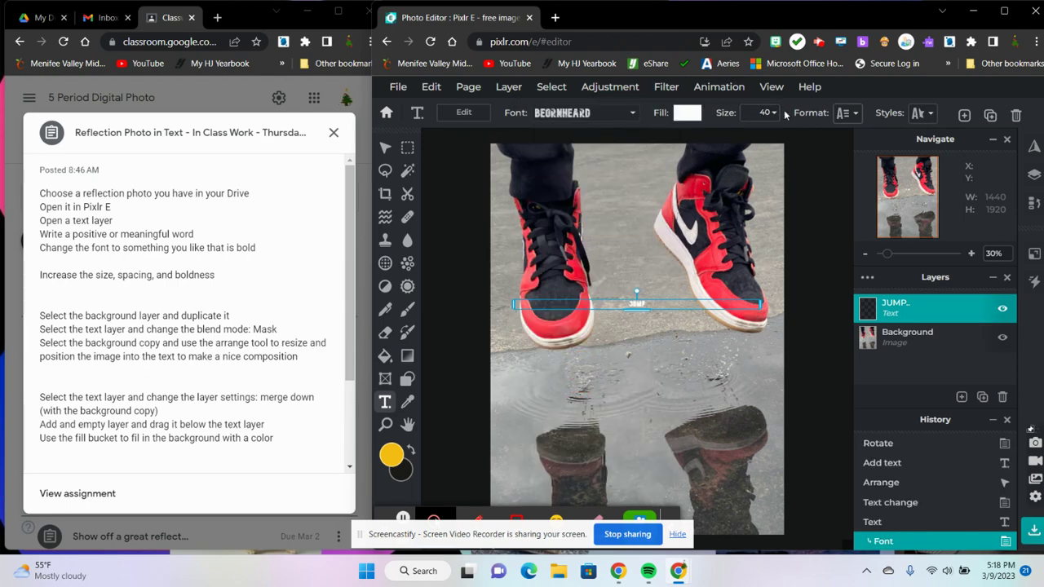
{"action": "left_click", "coordinate": [761, 112]}
{"action": "type", "text": "750"}
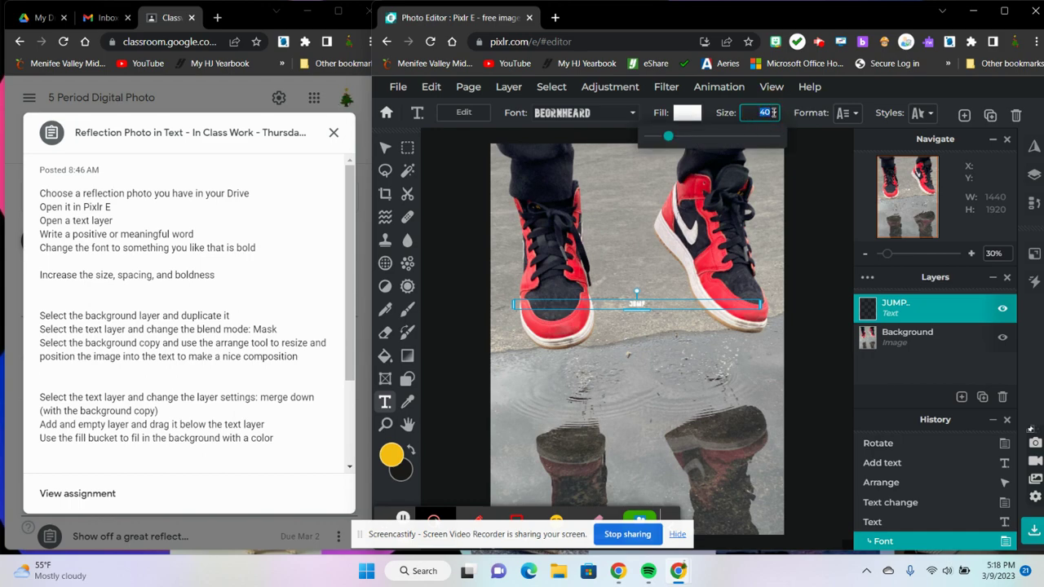
{"action": "key", "text": "Return"}
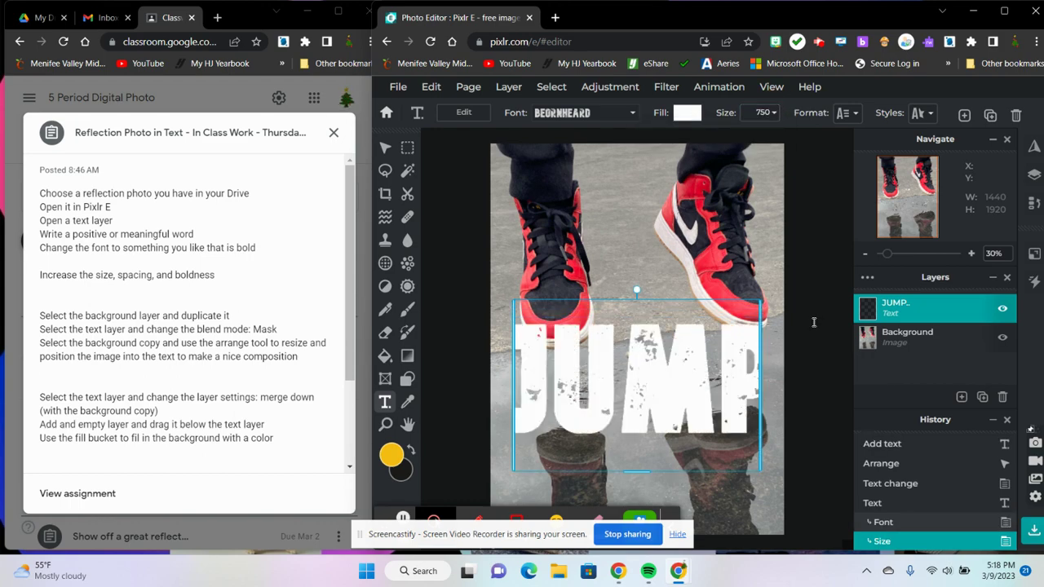
Stretch JUMP wider on both sides and move it up over the sneakers.
{"action": "left_click_drag", "start_coordinate": [764, 379], "coordinate": [789, 381]}
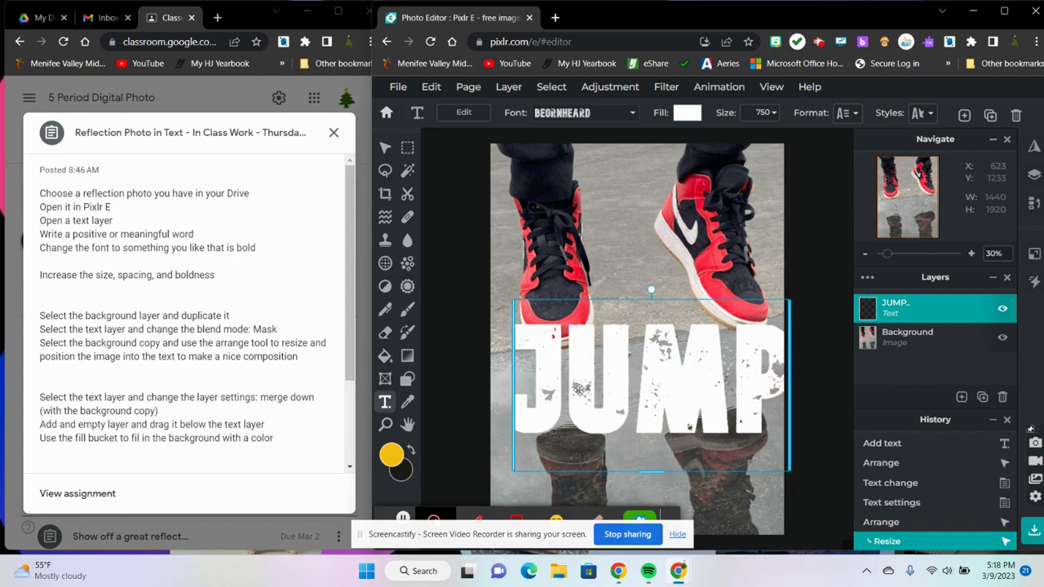
{"action": "left_click_drag", "start_coordinate": [516, 395], "coordinate": [490, 392]}
{"action": "left_click_drag", "start_coordinate": [653, 388], "coordinate": [652, 272]}
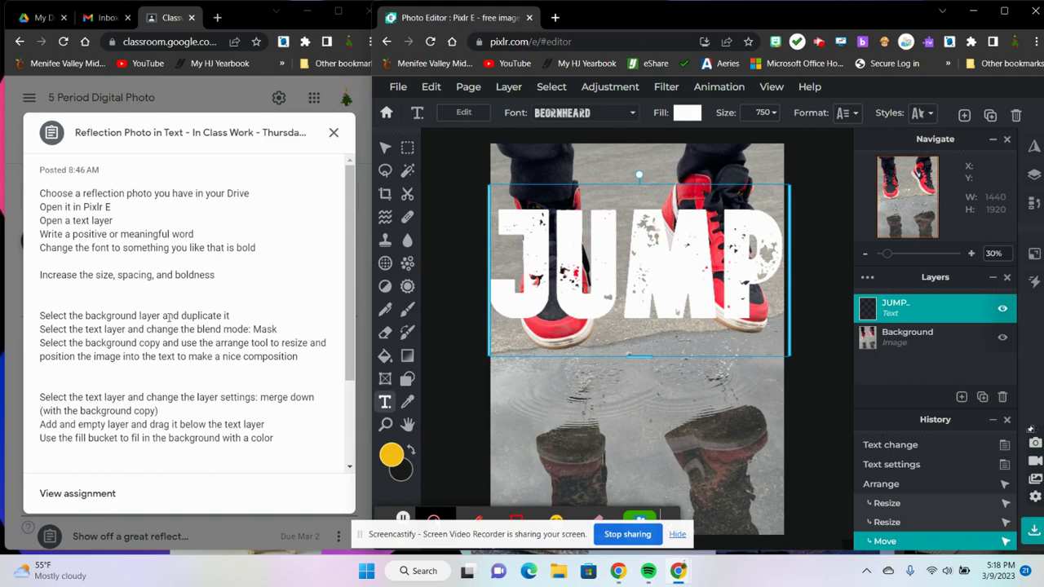
Duplicate the Background layer and set the JUMP layer's blend mode to Mask.
{"action": "left_click", "coordinate": [913, 335]}
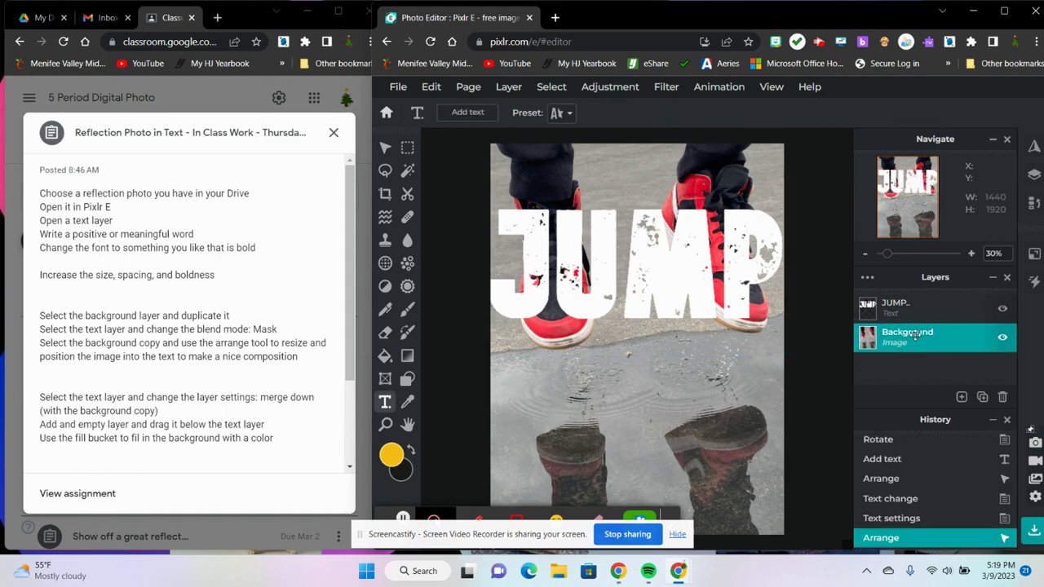
{"action": "left_click", "coordinate": [983, 398]}
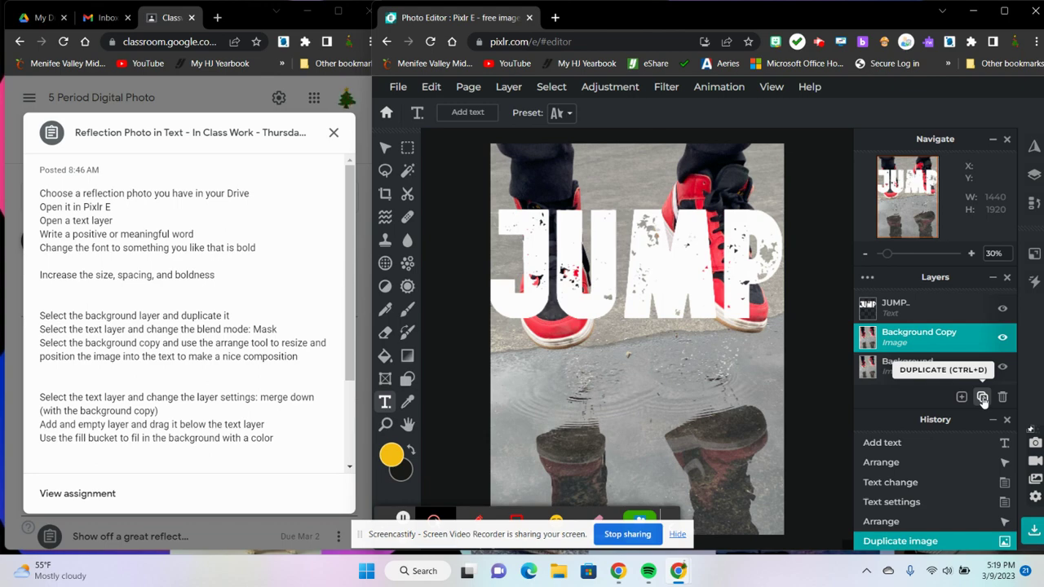
{"action": "left_click", "coordinate": [927, 310]}
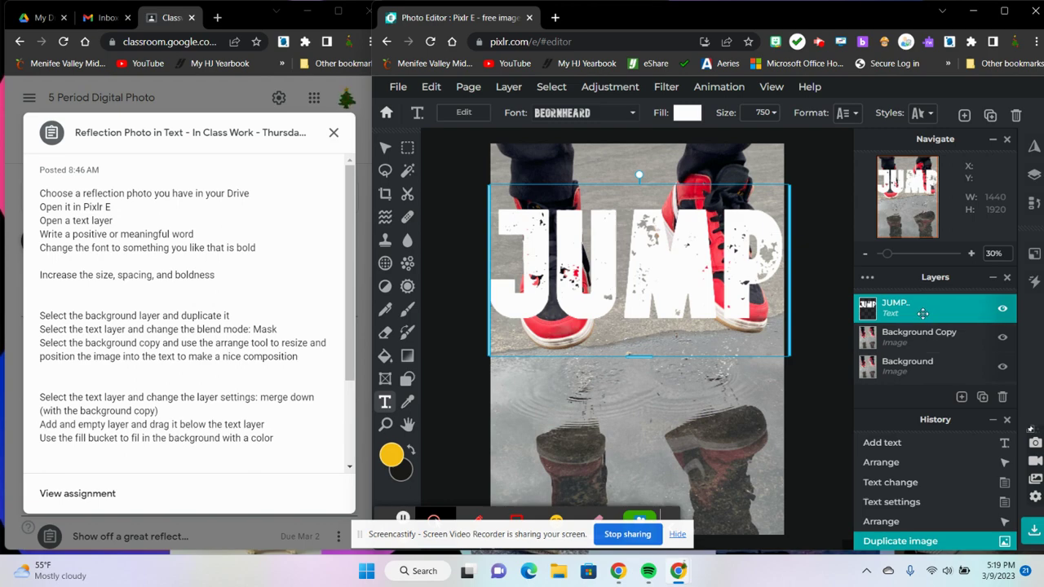
{"action": "left_click", "coordinate": [867, 280]}
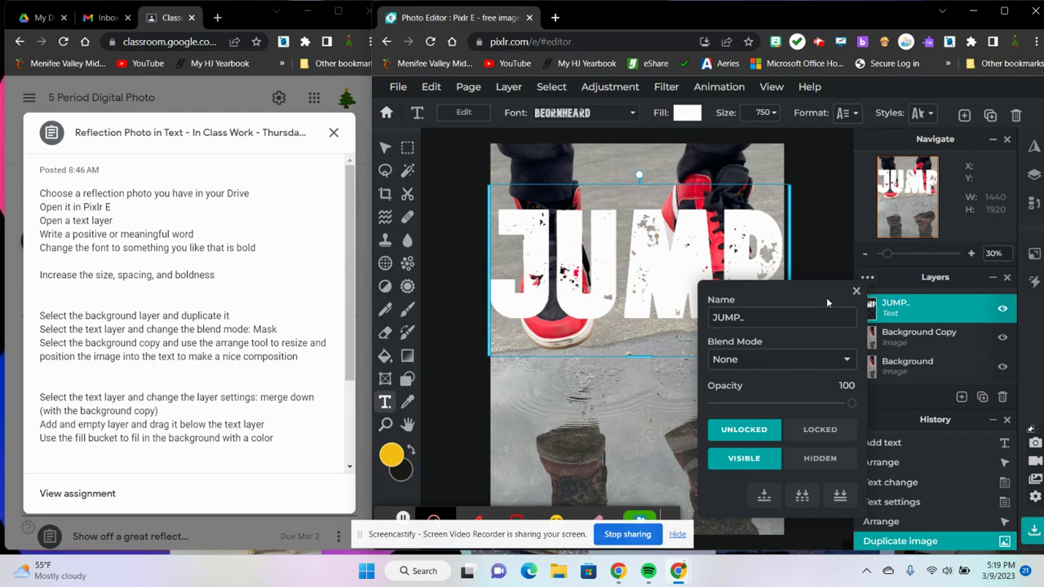
{"action": "left_click", "coordinate": [848, 362]}
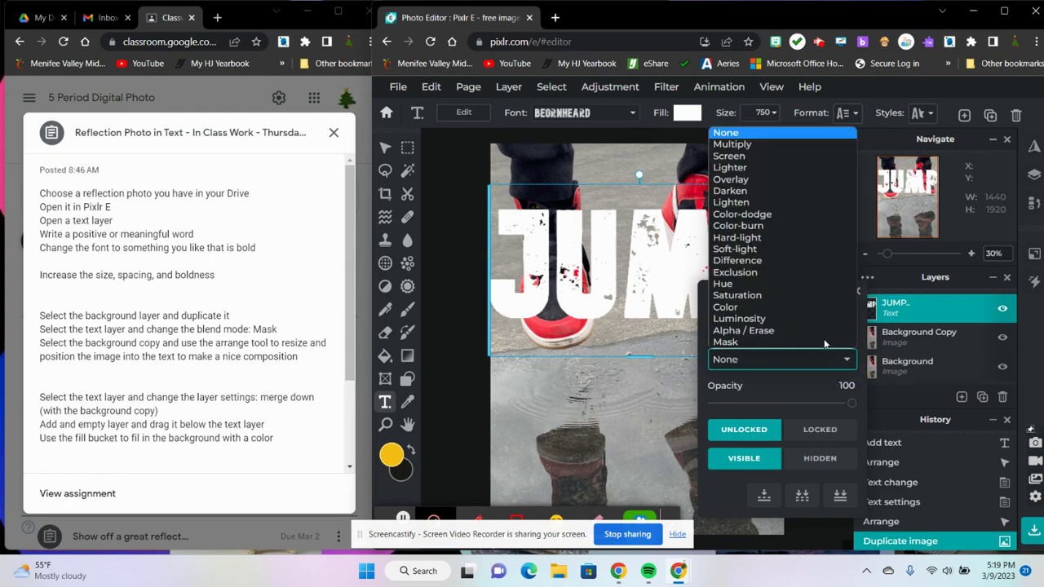
{"action": "left_click", "coordinate": [727, 344]}
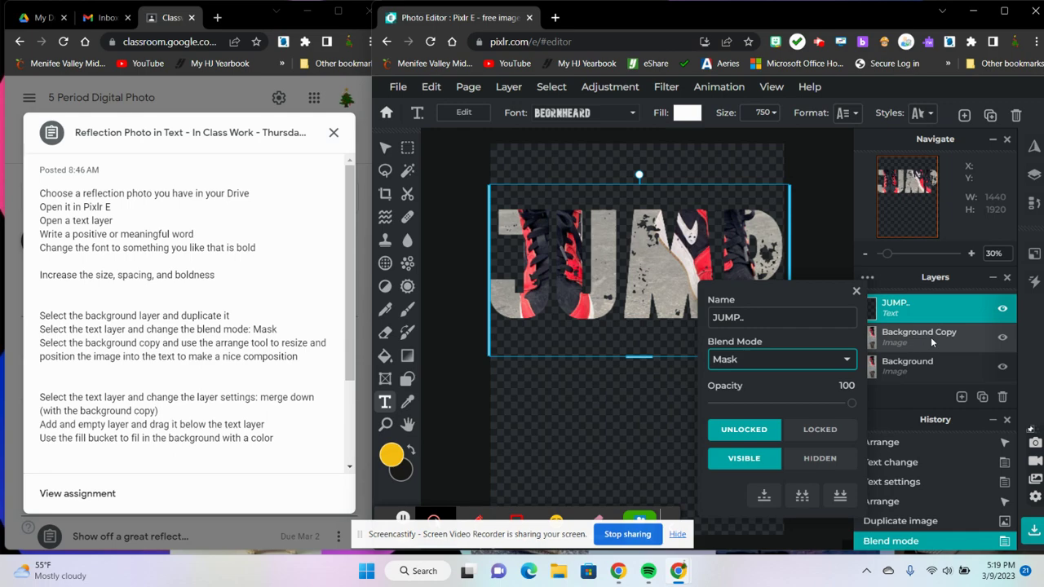
Nudge the masked JUMP letters into position over the sneakers.
{"action": "mouse_move", "coordinate": [661, 291]}
{"action": "left_mouse_down"}
{"action": "mouse_move", "coordinate": [666, 307]}
{"action": "mouse_move", "coordinate": [661, 273]}
{"action": "left_mouse_up"}
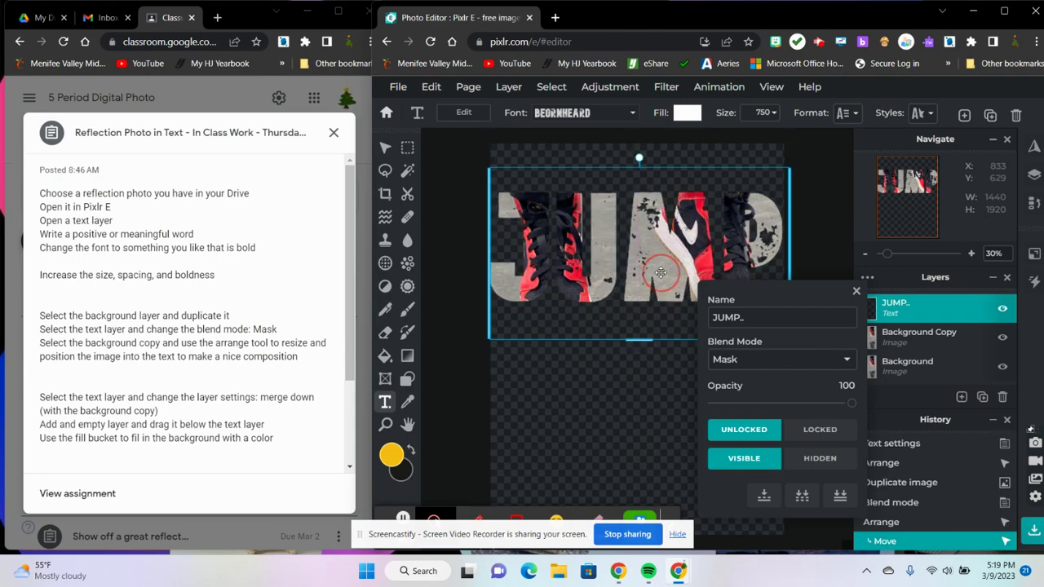
{"action": "left_click", "coordinate": [856, 291]}
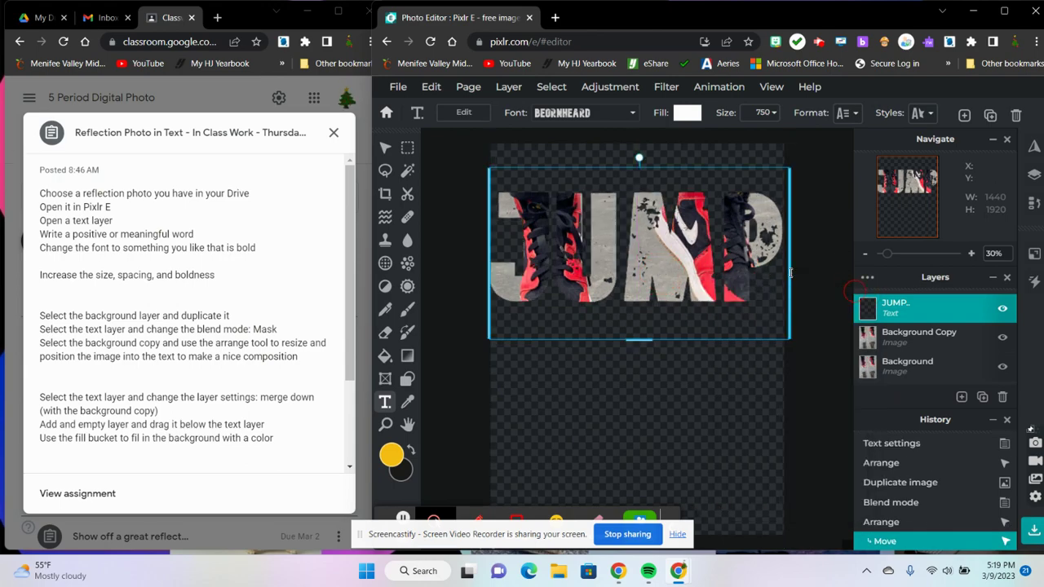
{"action": "left_click_drag", "start_coordinate": [733, 272], "coordinate": [726, 262]}
{"action": "left_click", "coordinate": [807, 278]}
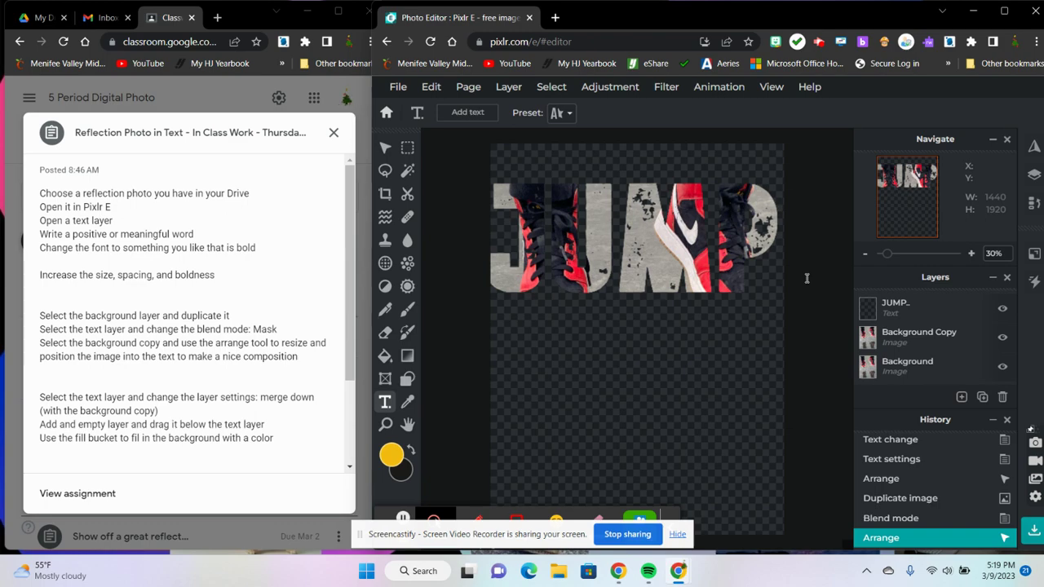
Merge the JUMP layer down into the Background Copy.
{"action": "left_click", "coordinate": [938, 311]}
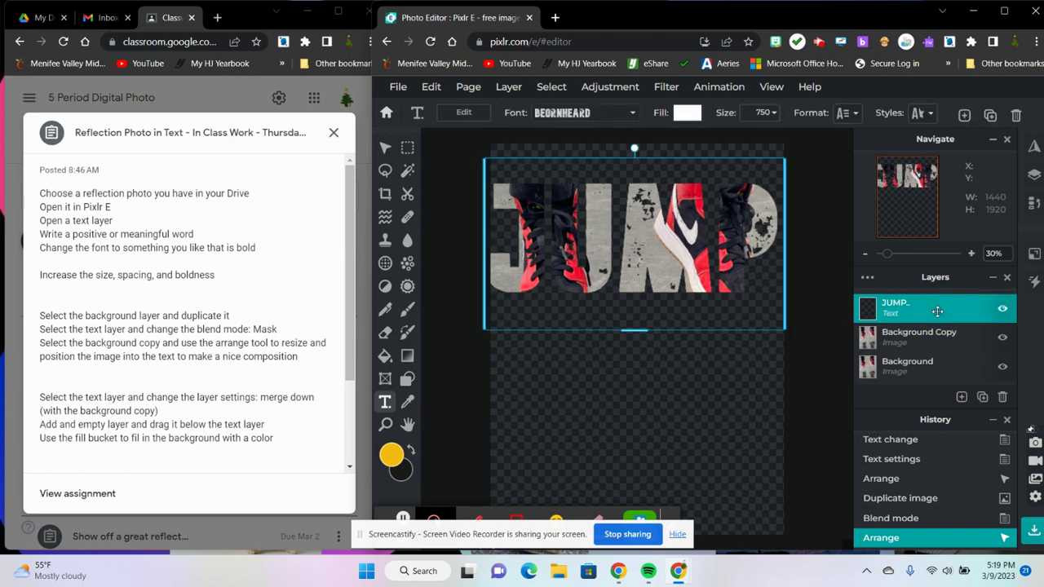
{"action": "left_click", "coordinate": [867, 279]}
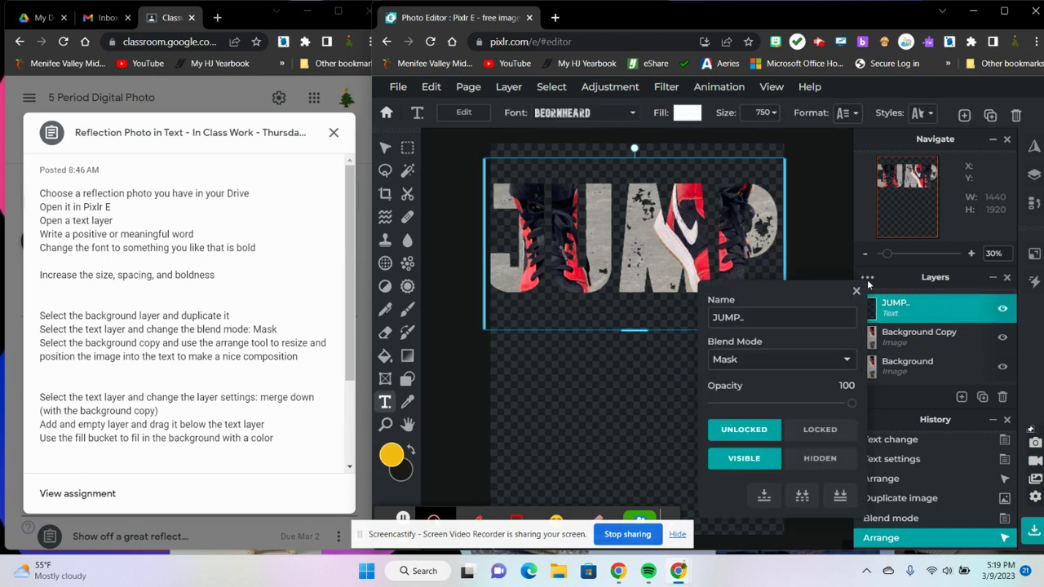
{"action": "left_click", "coordinate": [763, 497]}
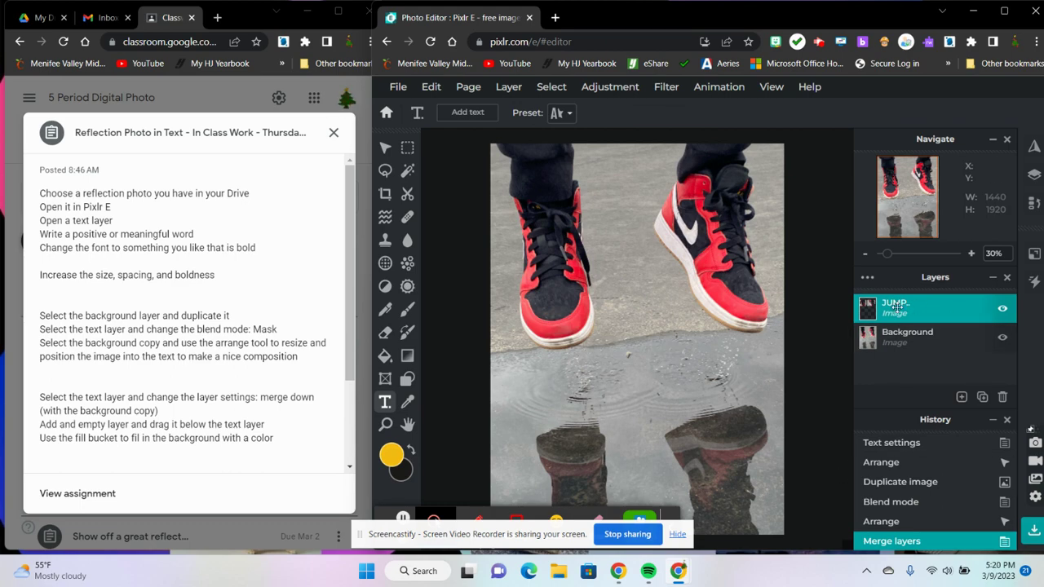
Add an empty Layer 5 and drag it below the JUMP layer.
{"action": "left_click", "coordinate": [962, 397]}
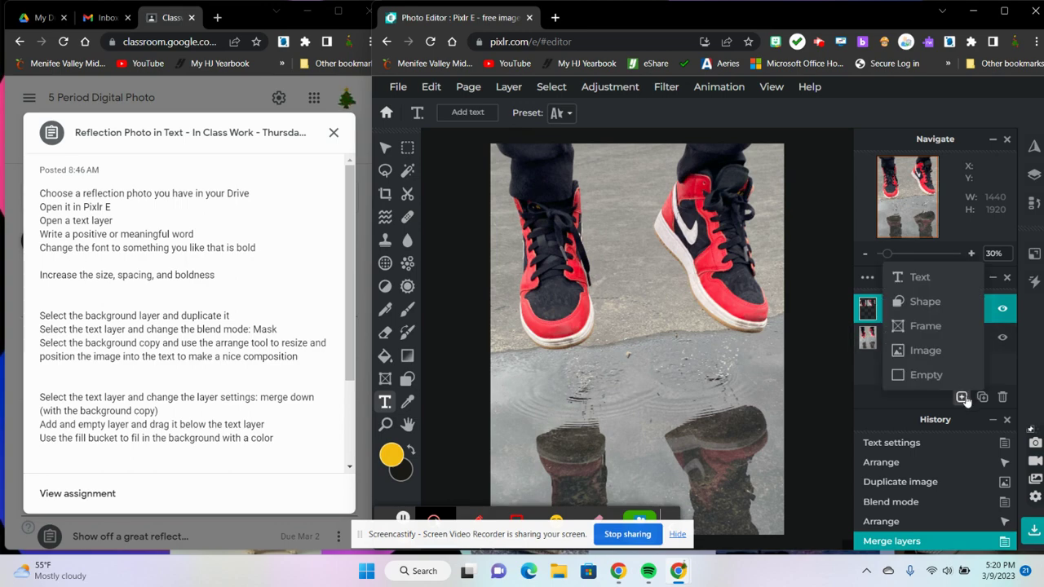
{"action": "left_click", "coordinate": [928, 377]}
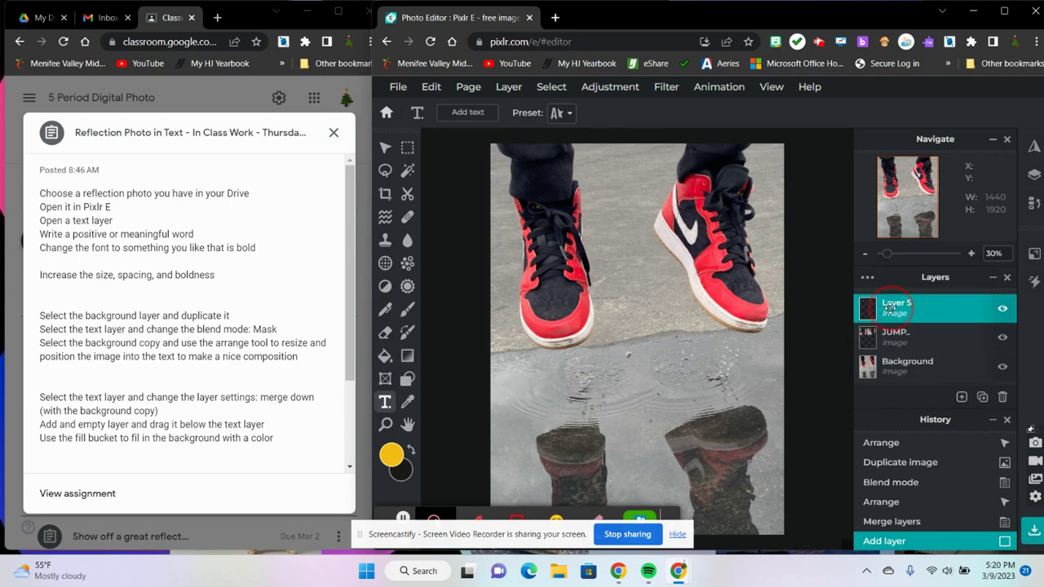
{"action": "left_click_drag", "start_coordinate": [890, 305], "coordinate": [895, 338]}
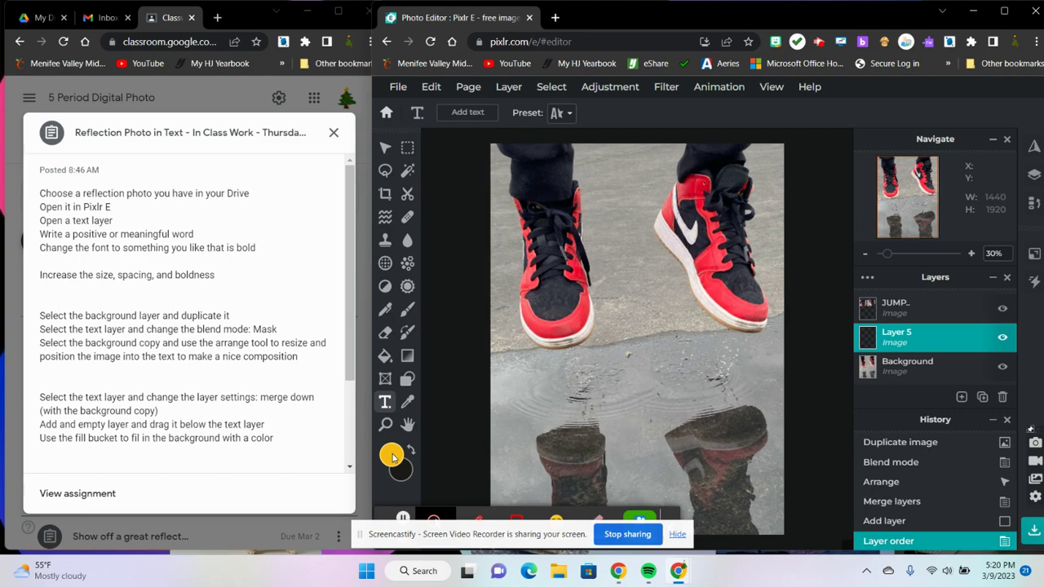
{"action": "left_click", "coordinate": [385, 357]}
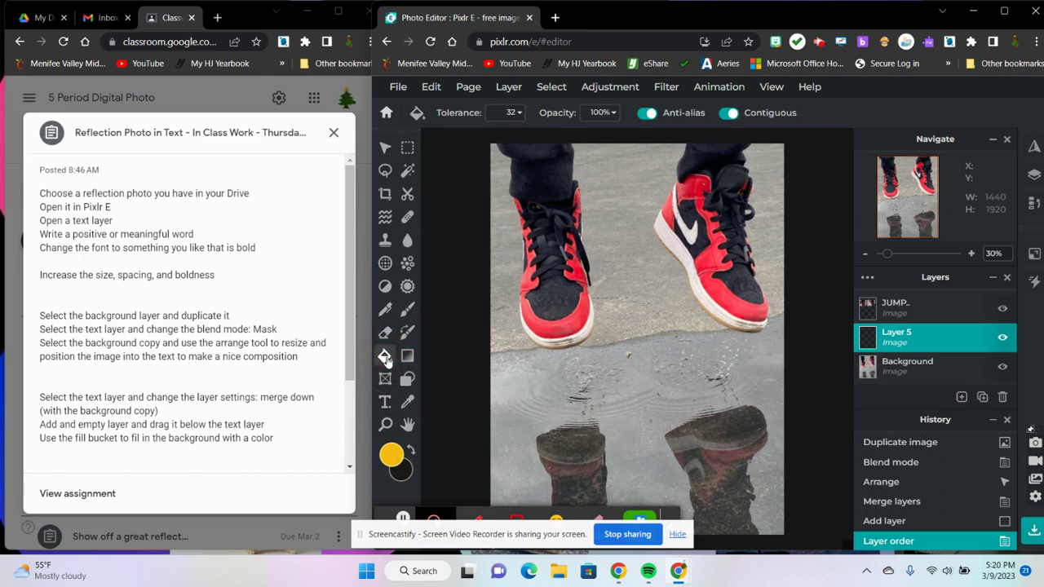
Fill Layer 5 with golden yellow #F5BD13.
{"action": "left_click", "coordinate": [391, 456]}
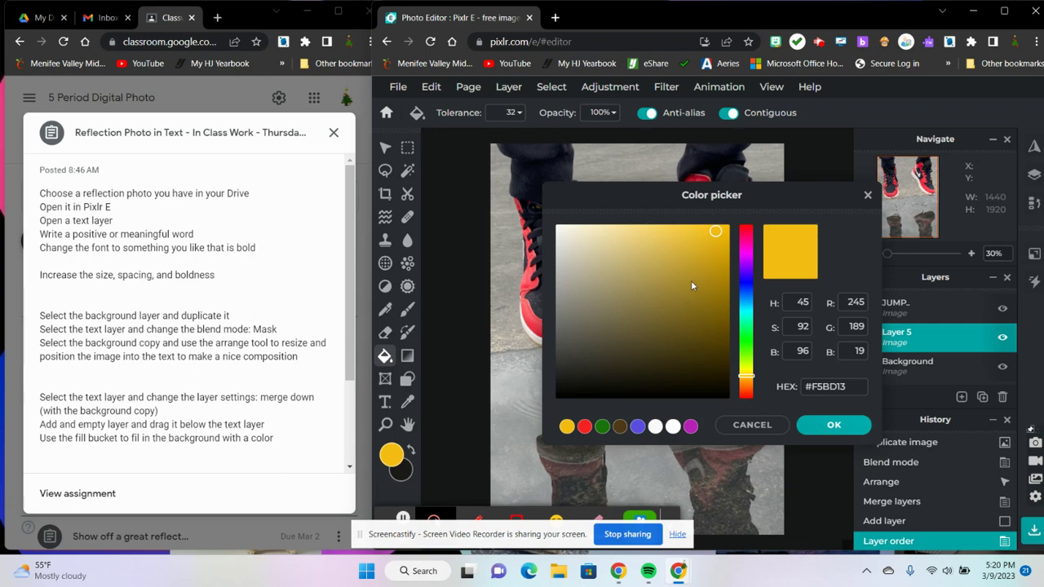
{"action": "left_click", "coordinate": [849, 424]}
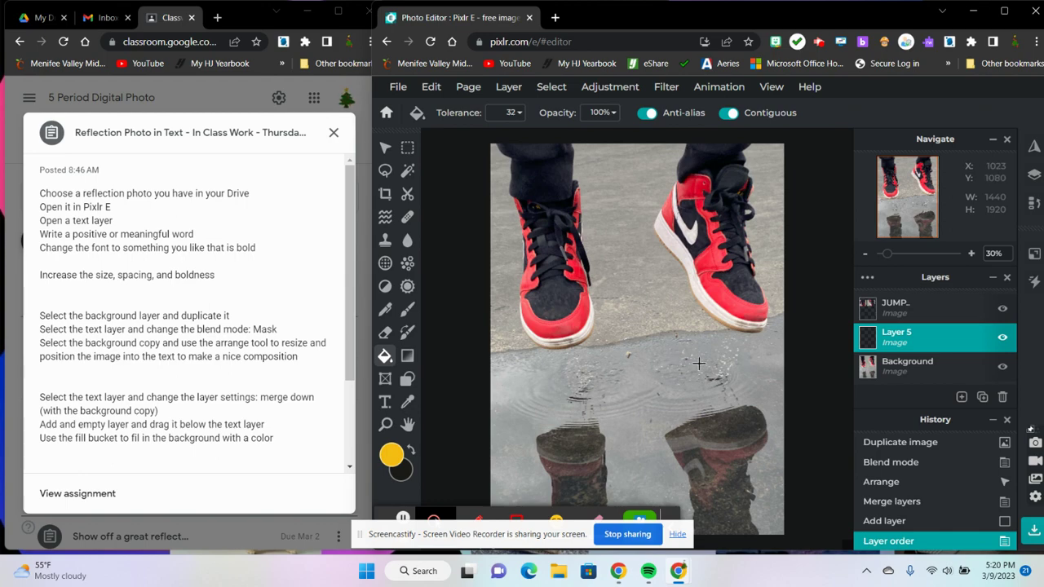
{"action": "left_click", "coordinate": [699, 363]}
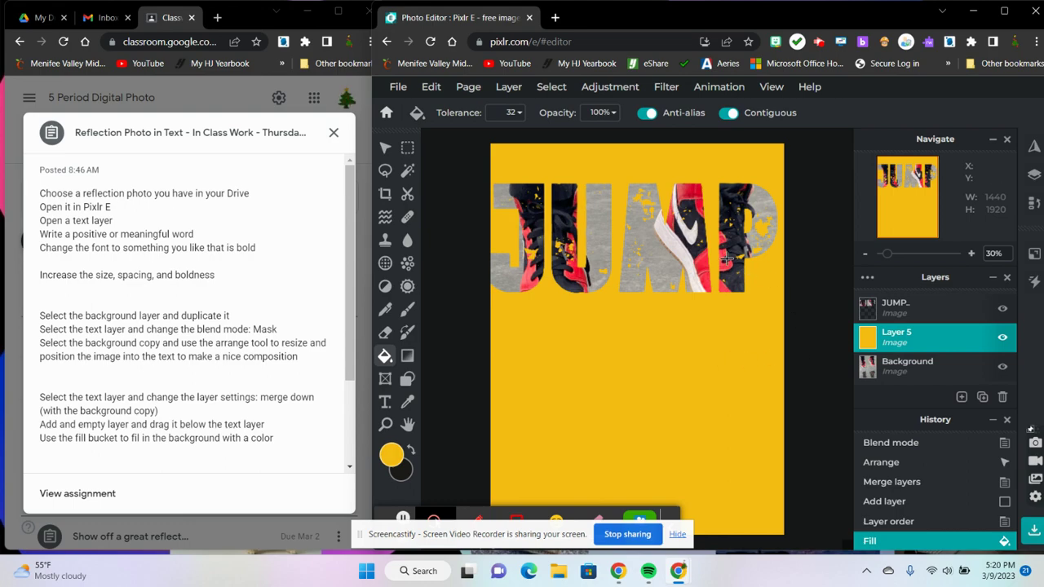
{"action": "left_click", "coordinate": [385, 146]}
{"action": "left_click", "coordinate": [620, 277]}
{"action": "left_click_drag", "start_coordinate": [623, 279], "coordinate": [613, 264]}
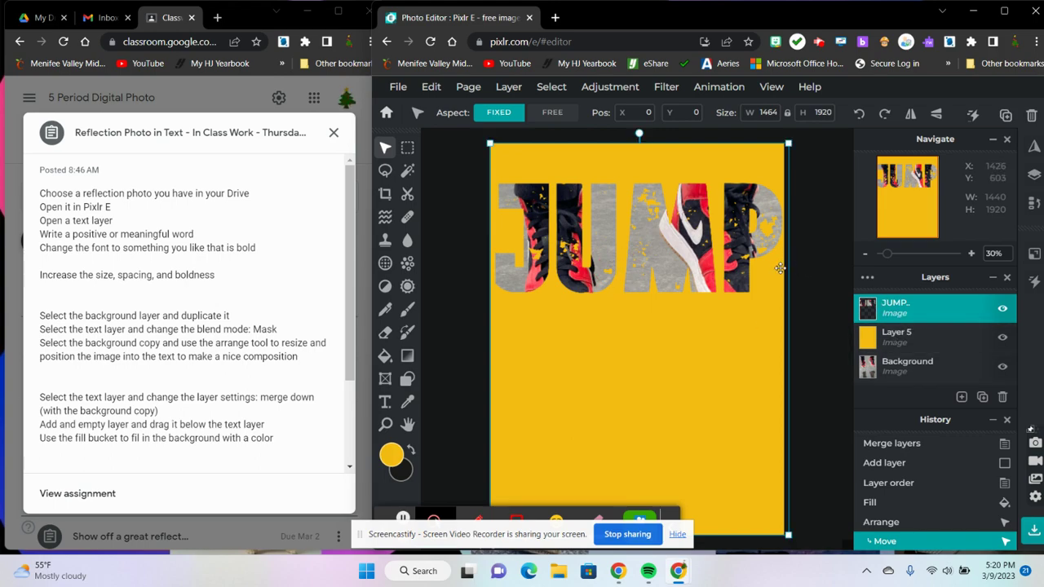
{"action": "left_click", "coordinate": [896, 335]}
{"action": "left_click", "coordinate": [895, 303]}
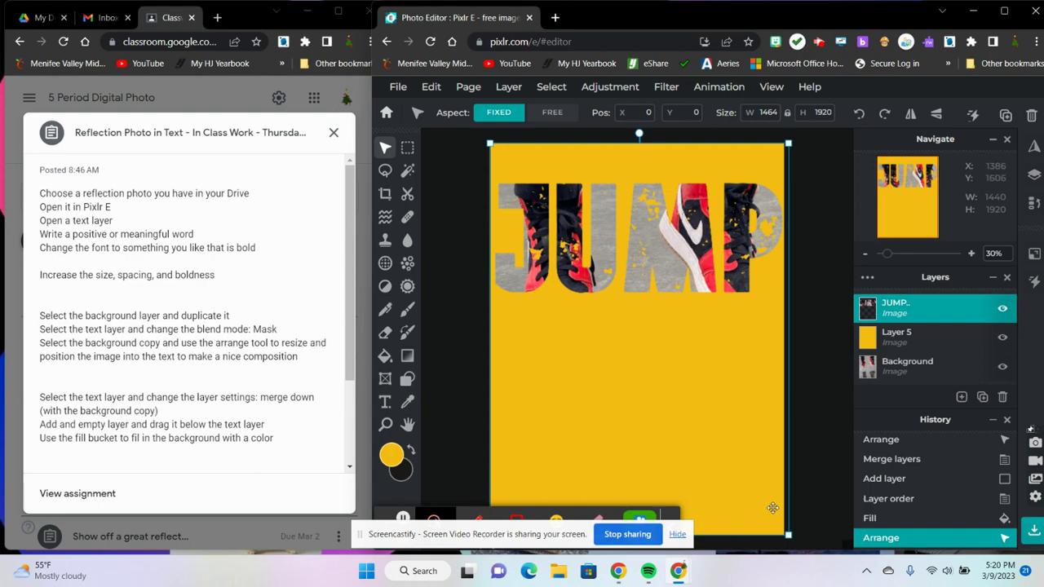
{"action": "left_click_drag", "start_coordinate": [788, 534], "coordinate": [757, 426]}
{"action": "mouse_move", "coordinate": [703, 402]}
{"action": "left_mouse_down"}
{"action": "mouse_move", "coordinate": [718, 399]}
{"action": "mouse_move", "coordinate": [707, 395]}
{"action": "left_mouse_up"}
{"action": "left_click", "coordinate": [496, 360]}
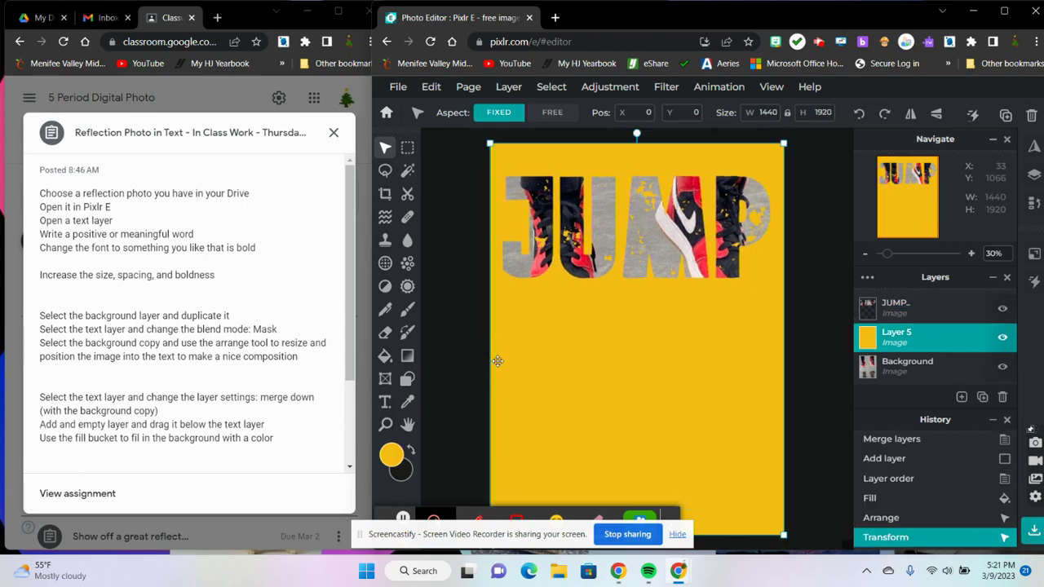
{"action": "left_click", "coordinate": [912, 303]}
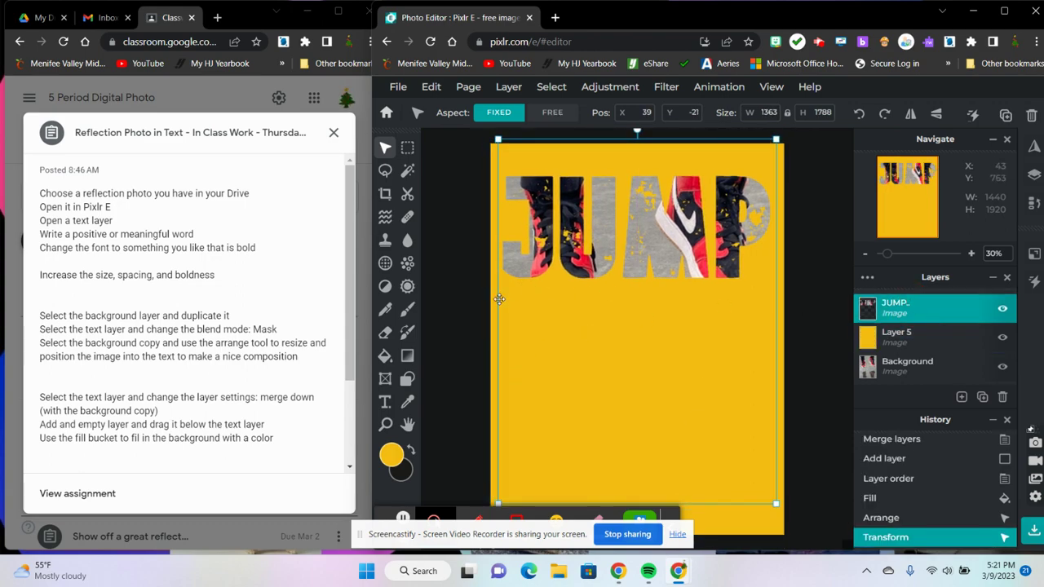
{"action": "scroll", "coordinate": [608, 424], "scroll_direction": "down", "scroll_amount": 1}
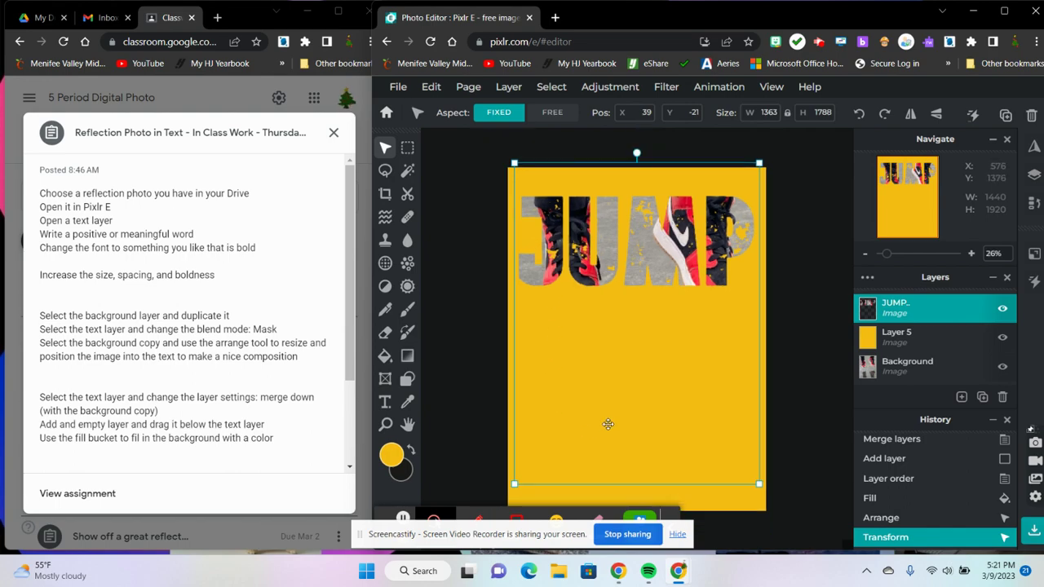
{"action": "scroll", "coordinate": [607, 424], "scroll_direction": "up", "scroll_amount": 1}
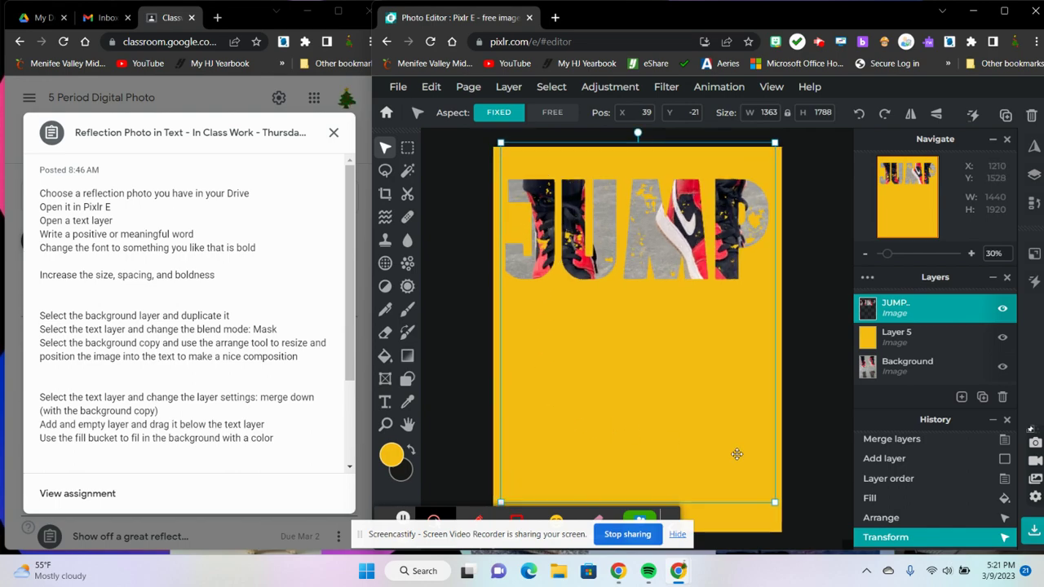
{"action": "key", "text": "ctrl+z"}
{"action": "key", "text": "ctrl+z"}
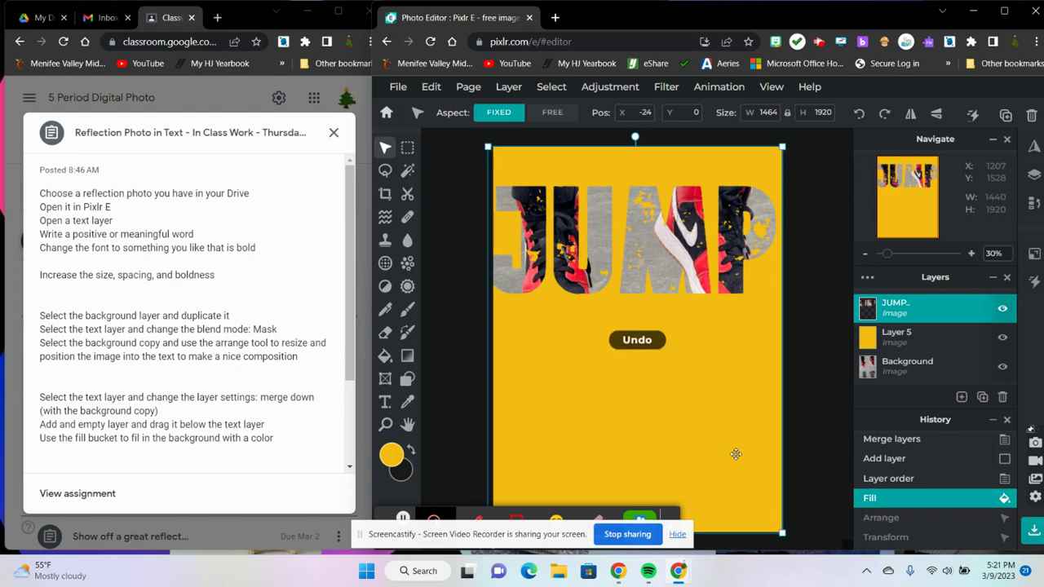
{"action": "left_click", "coordinate": [822, 399]}
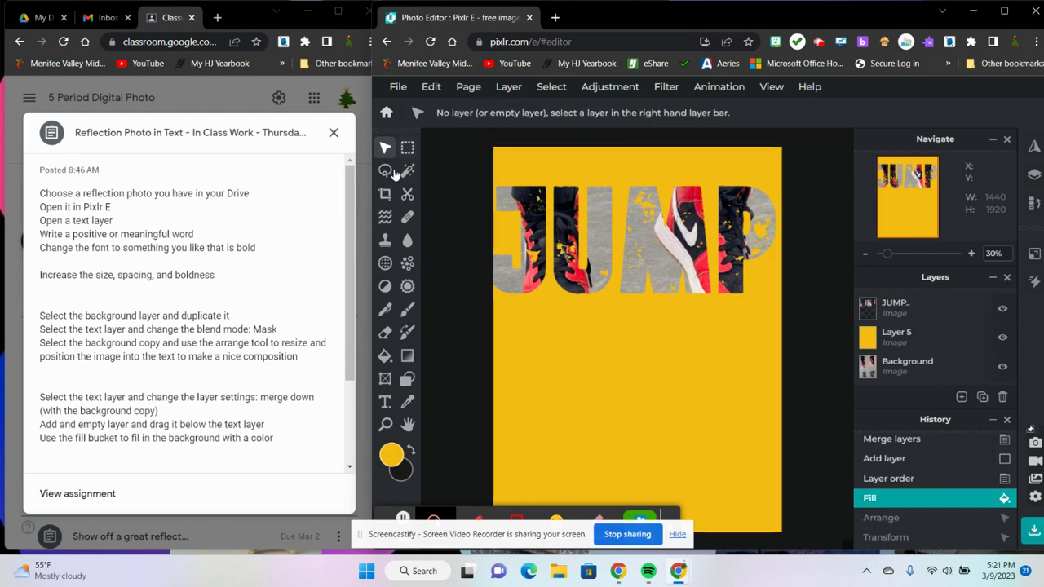
Crop the canvas to a 1432 × 691 banner tightly framing JUMP.
{"action": "left_click", "coordinate": [385, 193]}
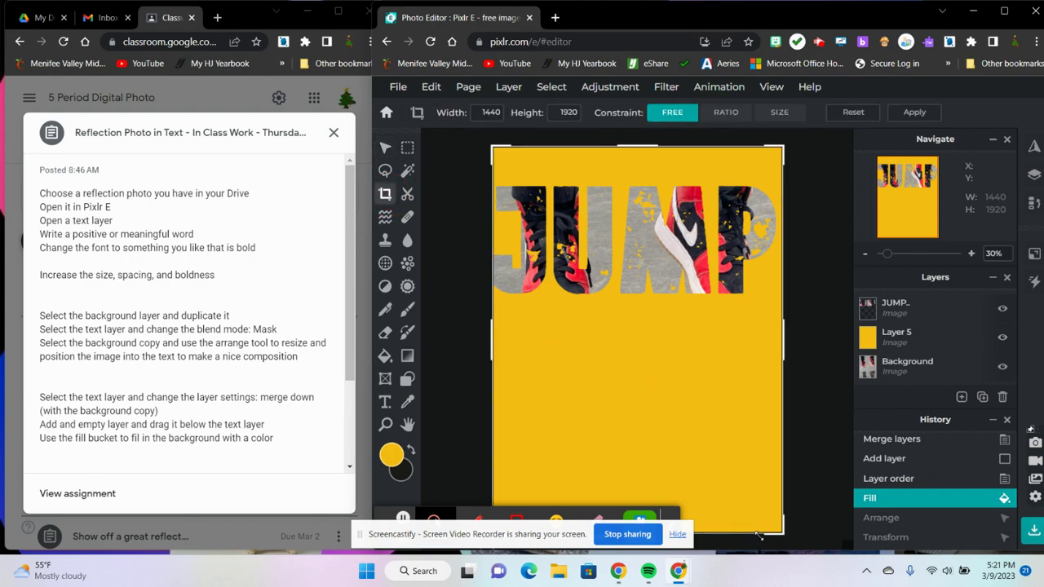
{"action": "left_click_drag", "start_coordinate": [780, 532], "coordinate": [774, 325]}
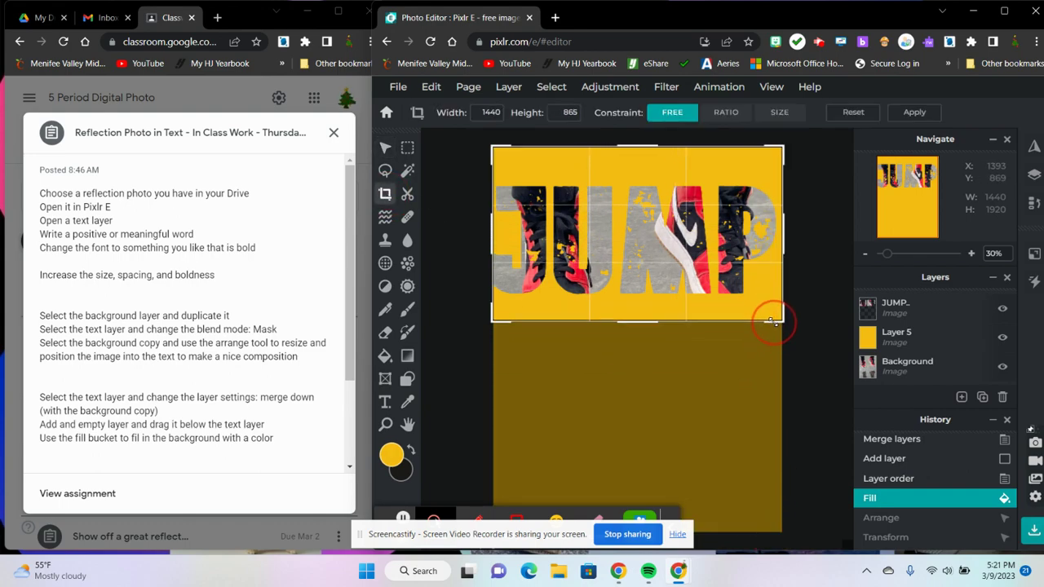
{"action": "left_click_drag", "start_coordinate": [771, 320], "coordinate": [779, 312]}
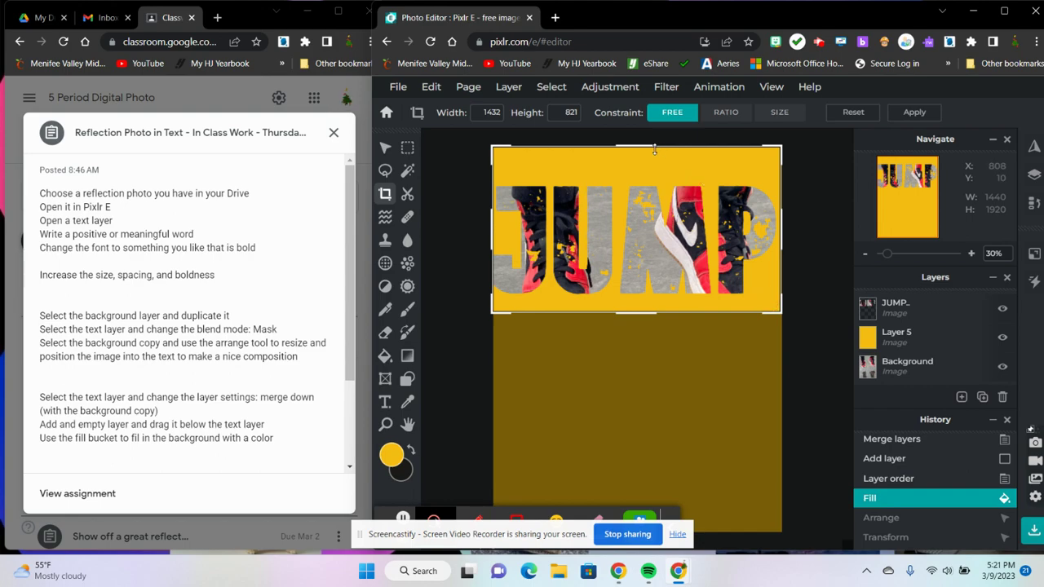
{"action": "left_click_drag", "start_coordinate": [654, 148], "coordinate": [649, 171]}
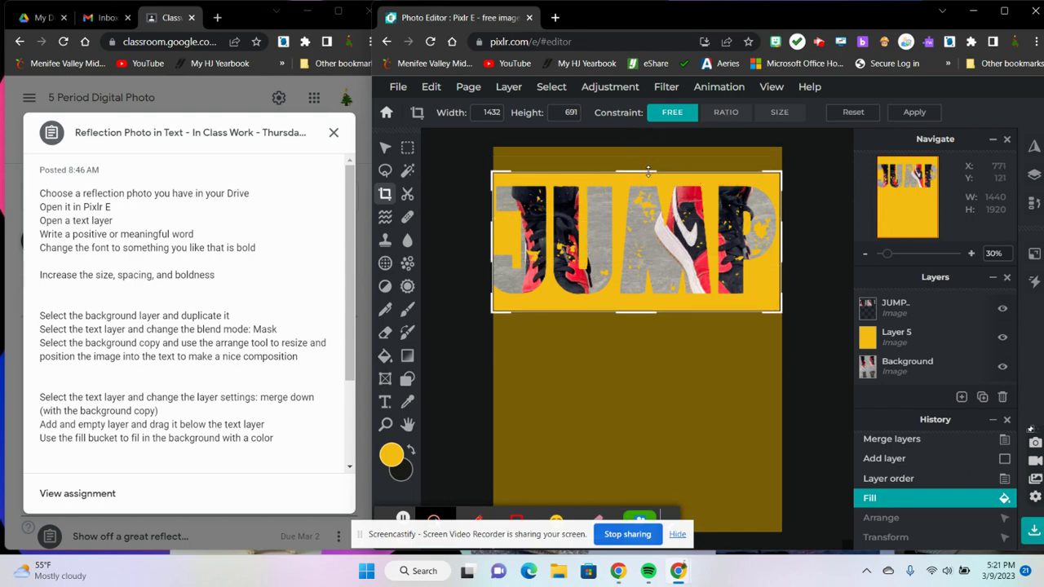
{"action": "key", "text": "Return"}
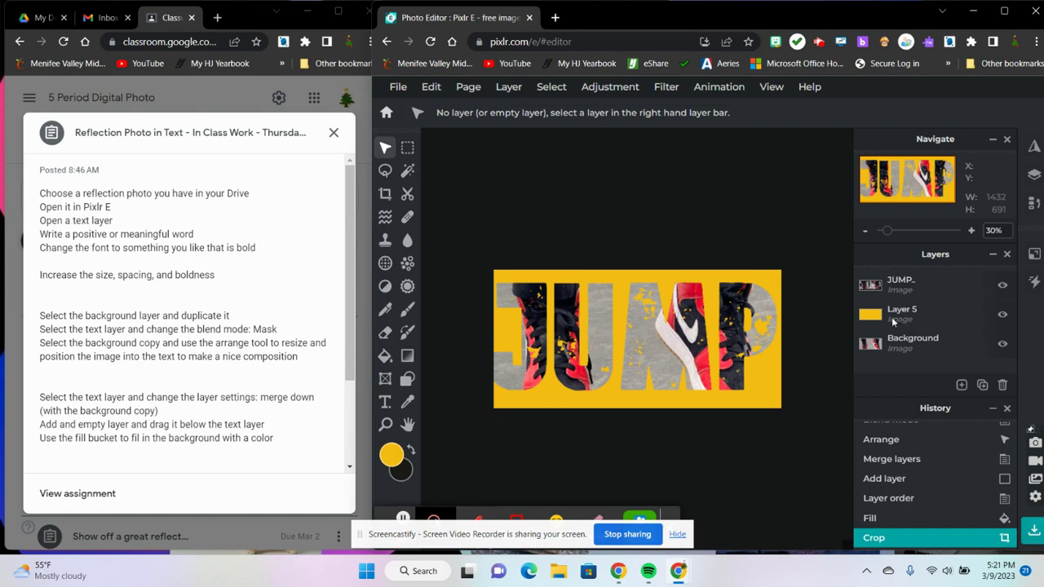
{"action": "left_click", "coordinate": [915, 284]}
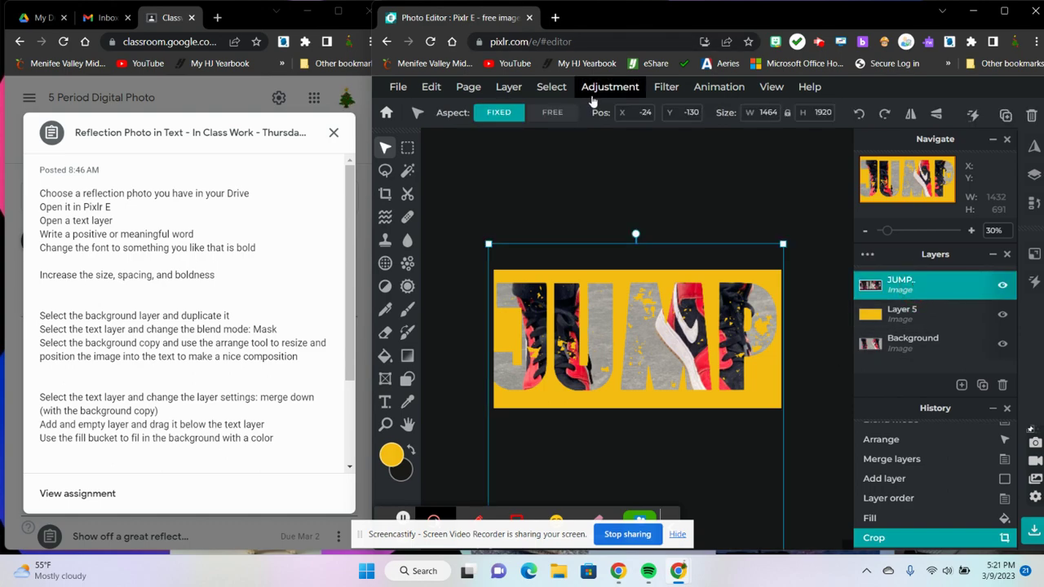
Add a drop shadow to JUMP: 69% opacity, 15px blur, 35 × 14px offset.
{"action": "left_click", "coordinate": [666, 86]}
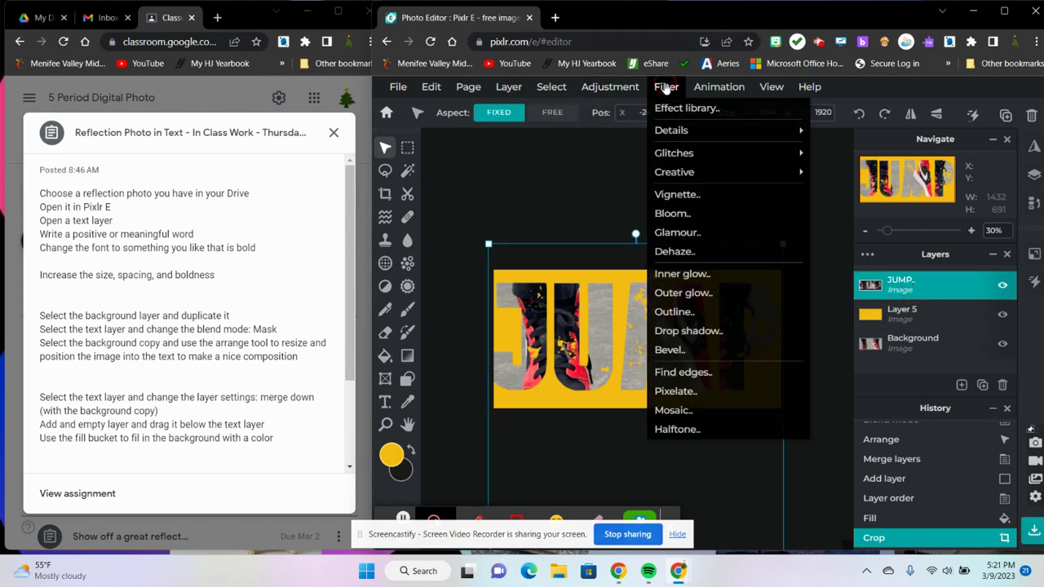
{"action": "left_click", "coordinate": [688, 331]}
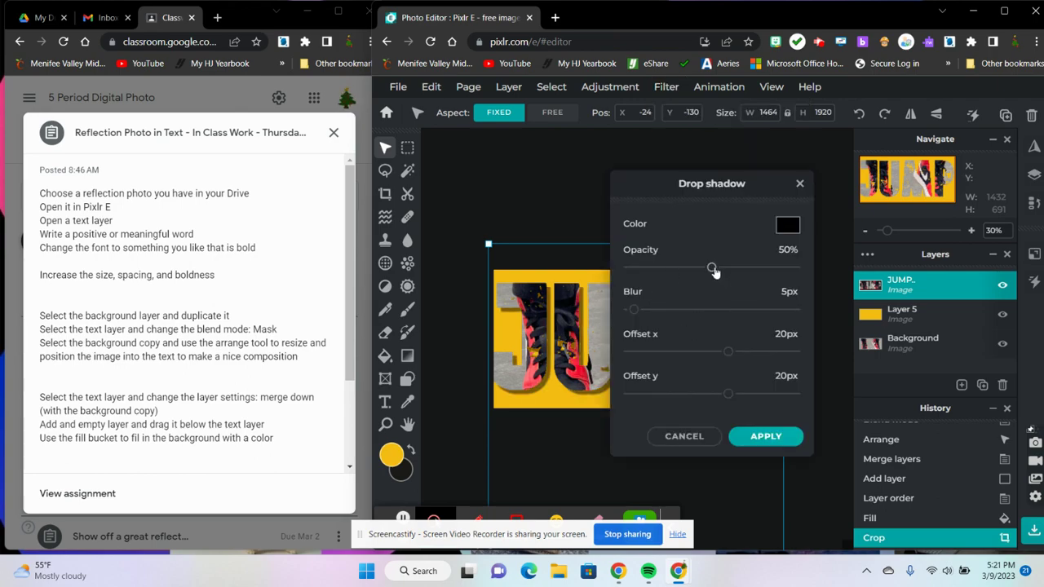
{"action": "left_click_drag", "start_coordinate": [712, 269], "coordinate": [744, 272]}
{"action": "mouse_move", "coordinate": [633, 312]}
{"action": "left_mouse_down"}
{"action": "mouse_move", "coordinate": [662, 318]}
{"action": "mouse_move", "coordinate": [645, 315]}
{"action": "left_mouse_up"}
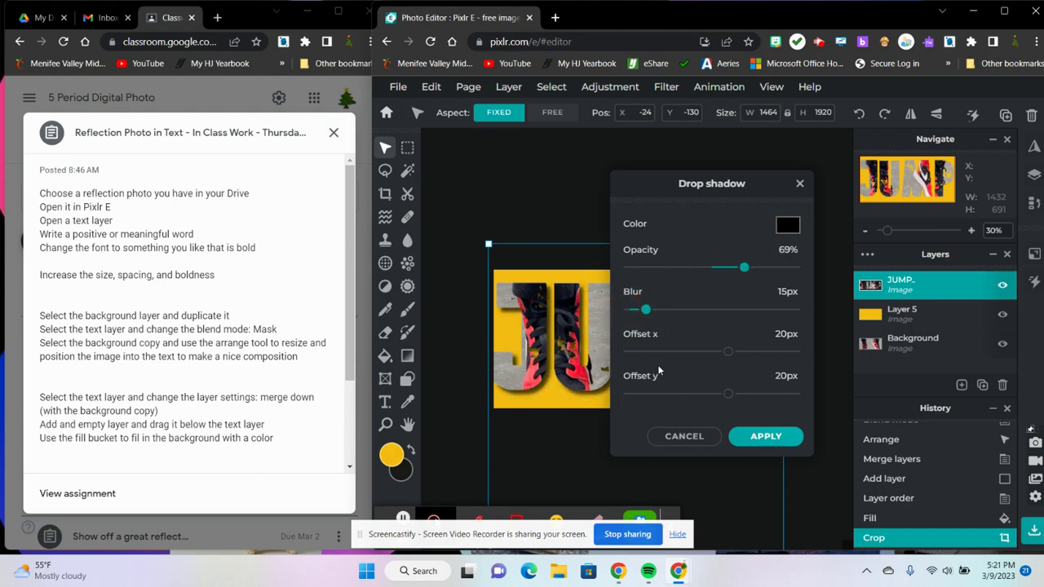
{"action": "left_click_drag", "start_coordinate": [728, 354], "coordinate": [741, 352]}
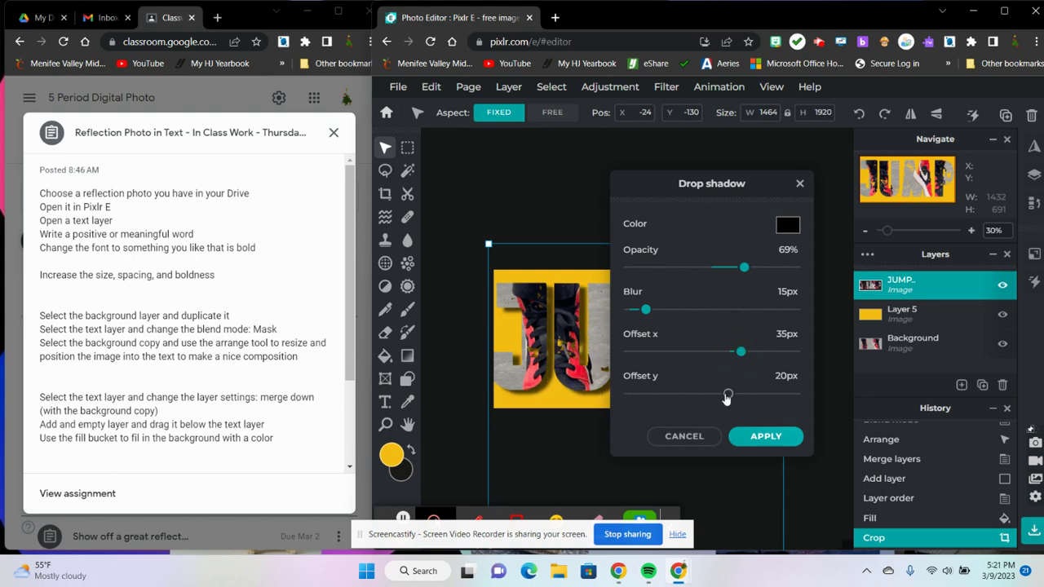
{"action": "mouse_move", "coordinate": [727, 397]}
{"action": "left_mouse_down"}
{"action": "mouse_move", "coordinate": [705, 397]}
{"action": "mouse_move", "coordinate": [728, 400]}
{"action": "left_mouse_up"}
{"action": "left_click", "coordinate": [764, 435]}
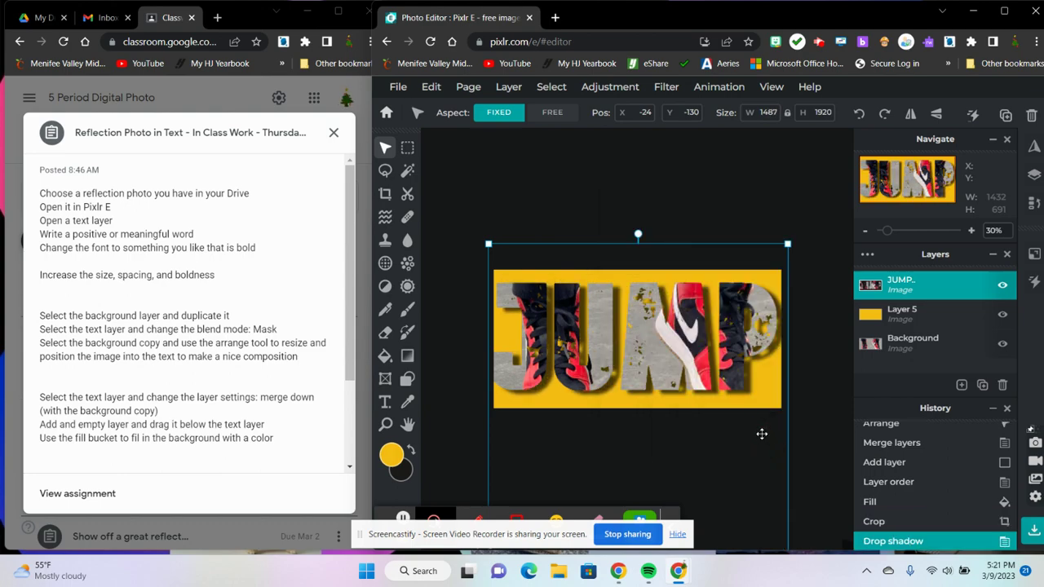
{"action": "left_click", "coordinate": [805, 412]}
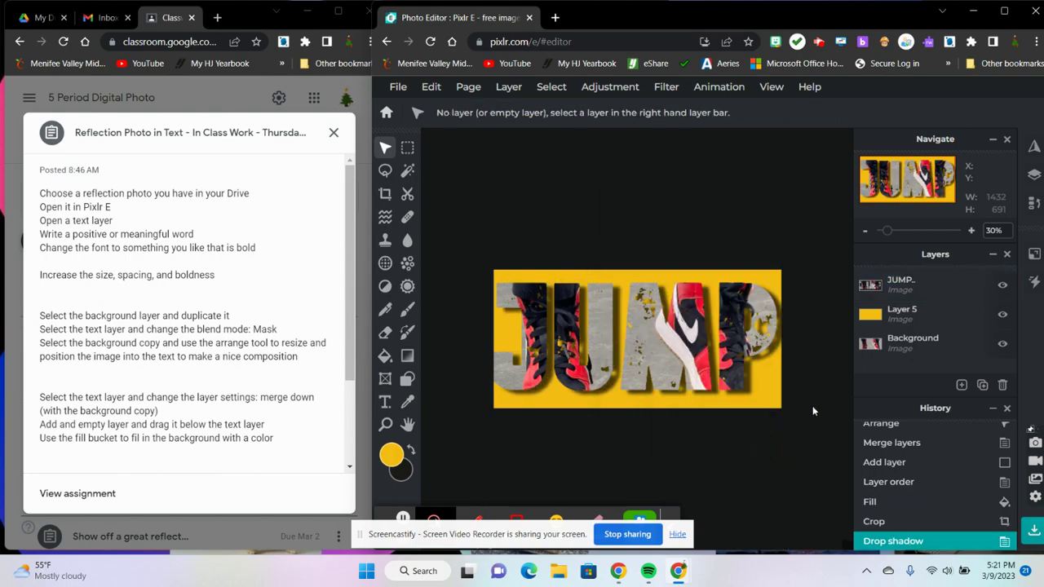
{"action": "left_click", "coordinate": [970, 232]}
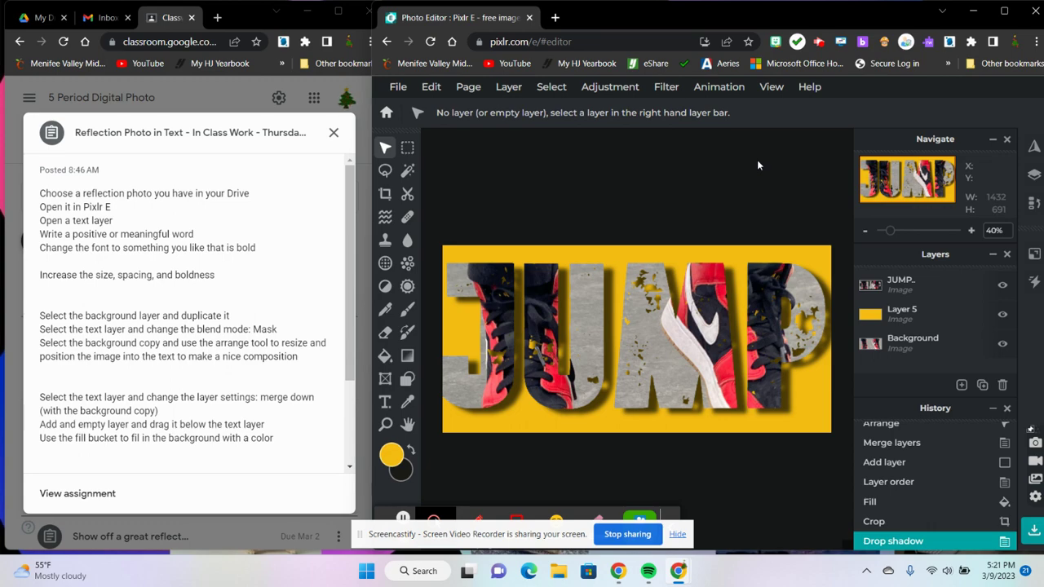
Set up saving as a 90% quality 1432 × 691 JPG, cancelling the system Save As window.
{"action": "left_click", "coordinate": [398, 86]}
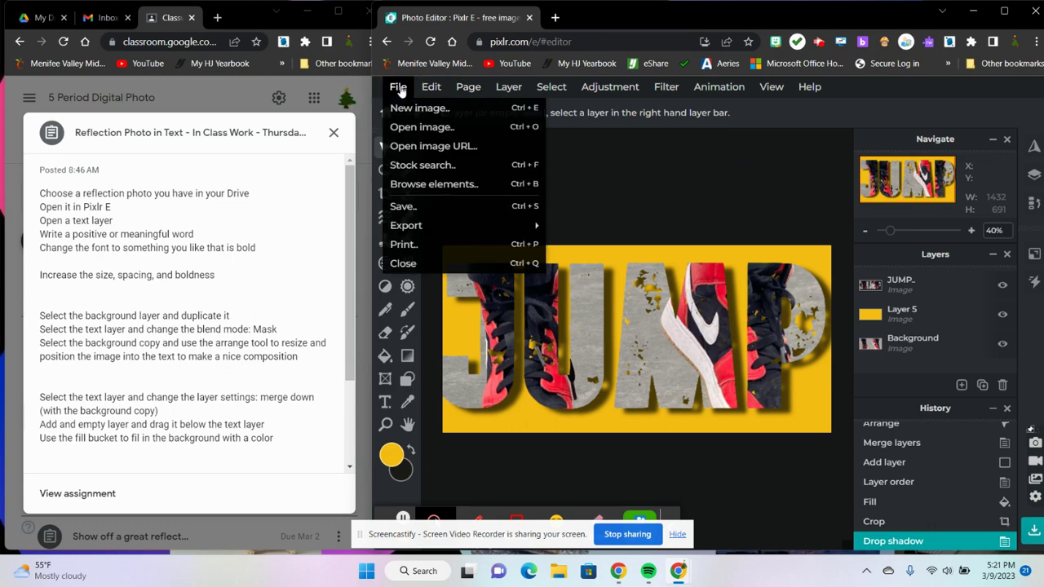
{"action": "left_click", "coordinate": [403, 211]}
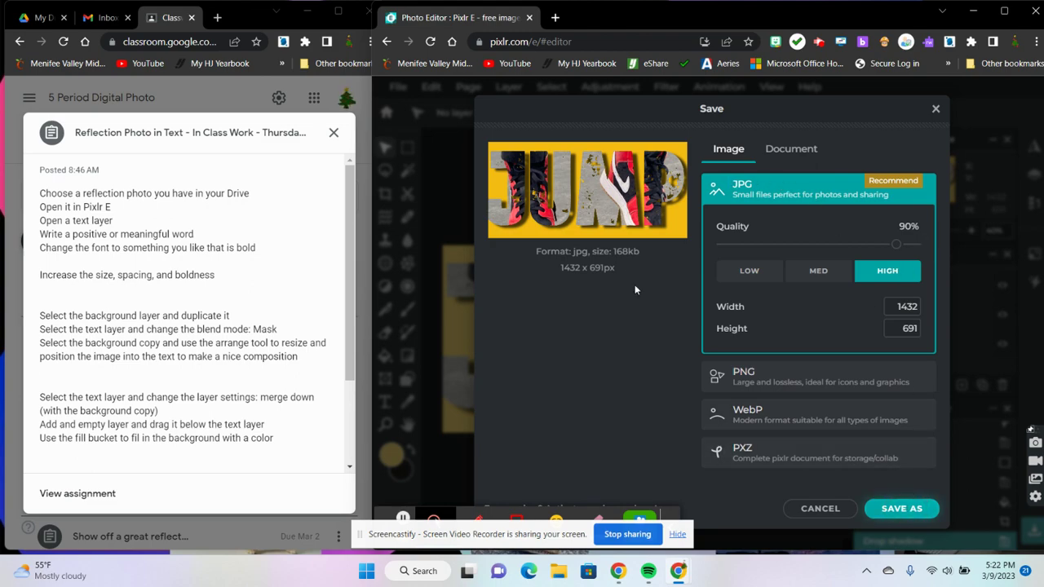
{"action": "left_click", "coordinate": [899, 514]}
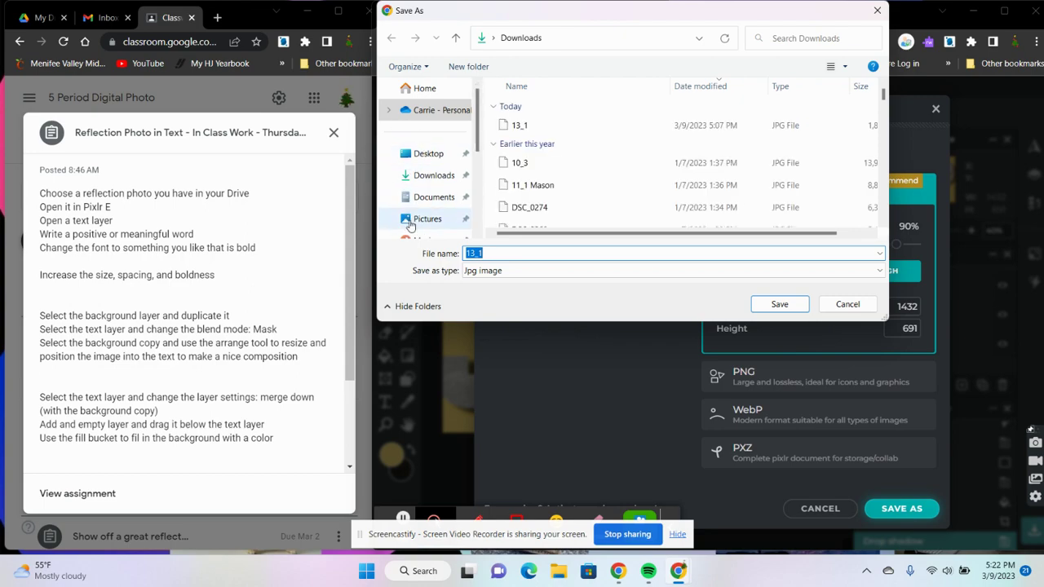
{"action": "left_click", "coordinate": [844, 307]}
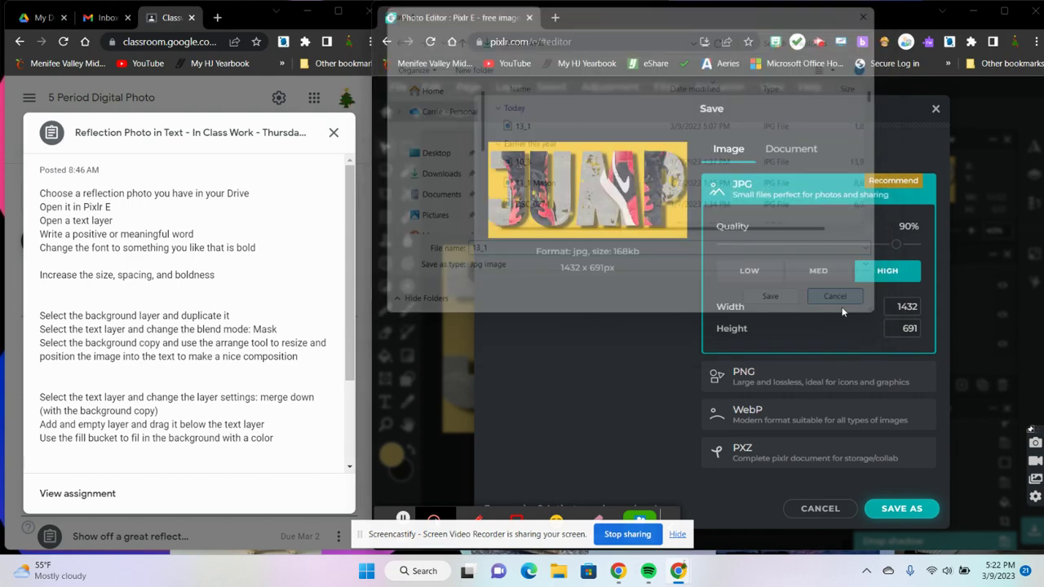